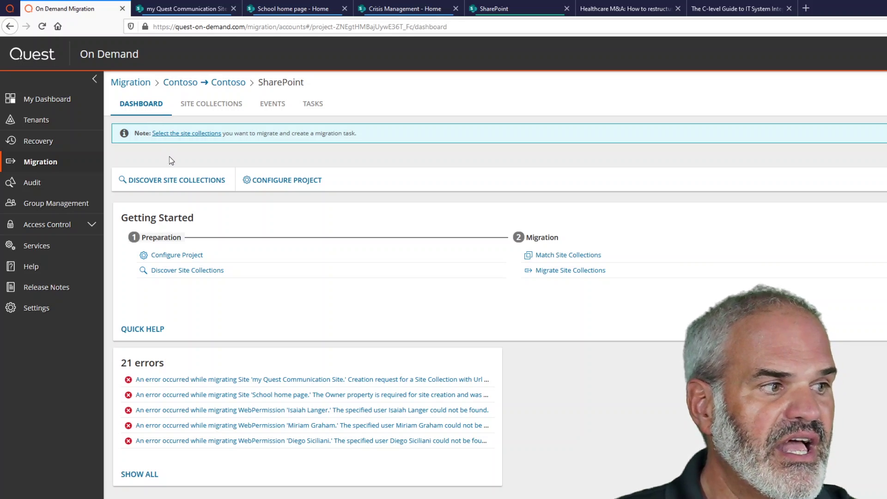
- Select the Crisis Management site collection for migration
click(197, 137)
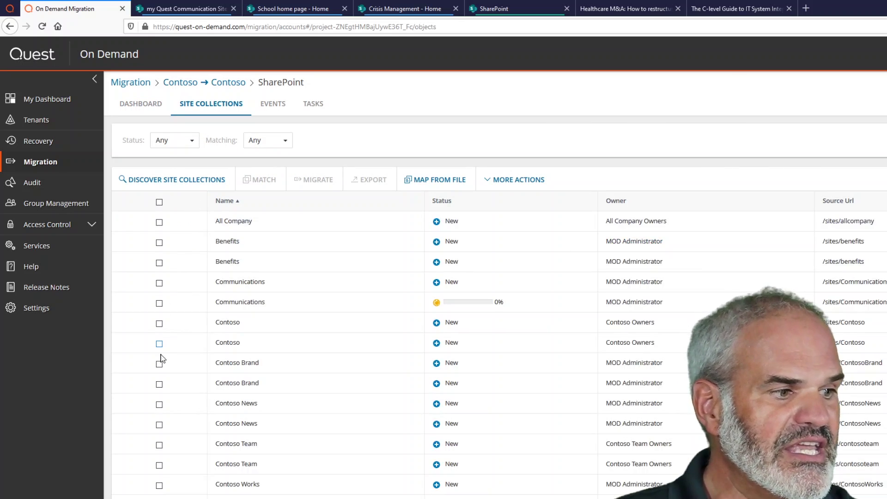
scroll(156, 457, down, 2)
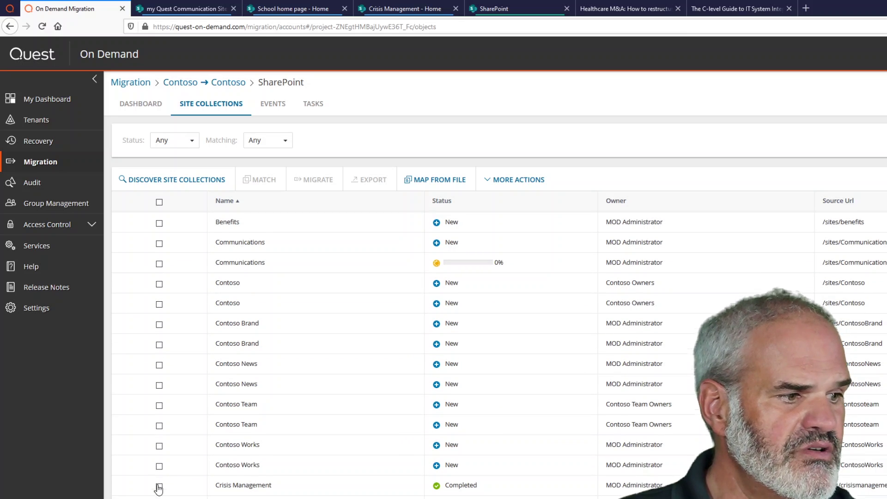
click(159, 482)
scroll(171, 480, down, 6)
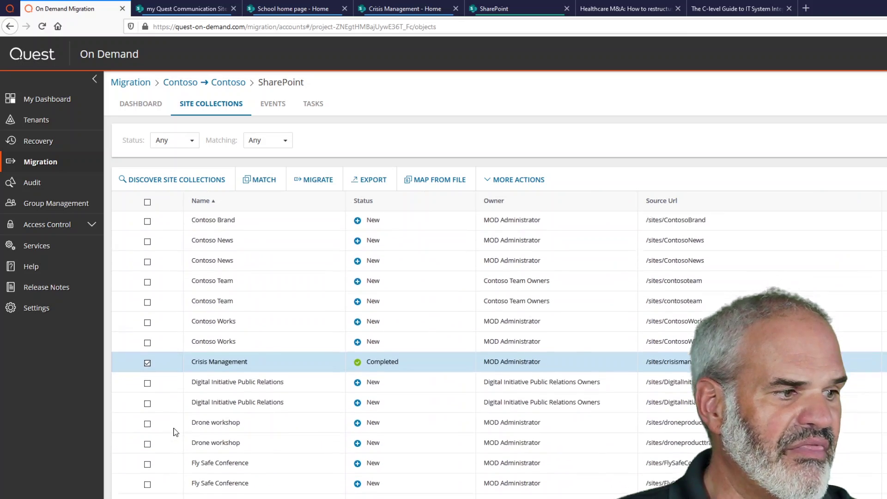
scroll(157, 462, down, 3)
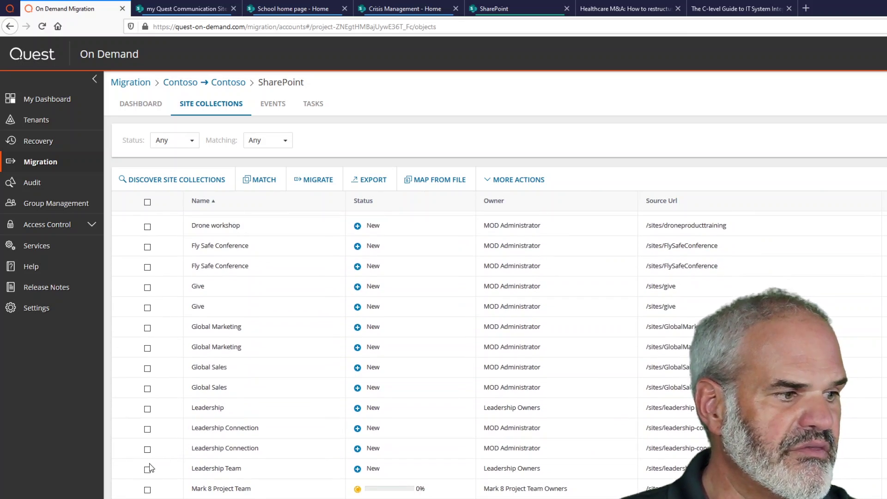
scroll(416, 356, down, 8)
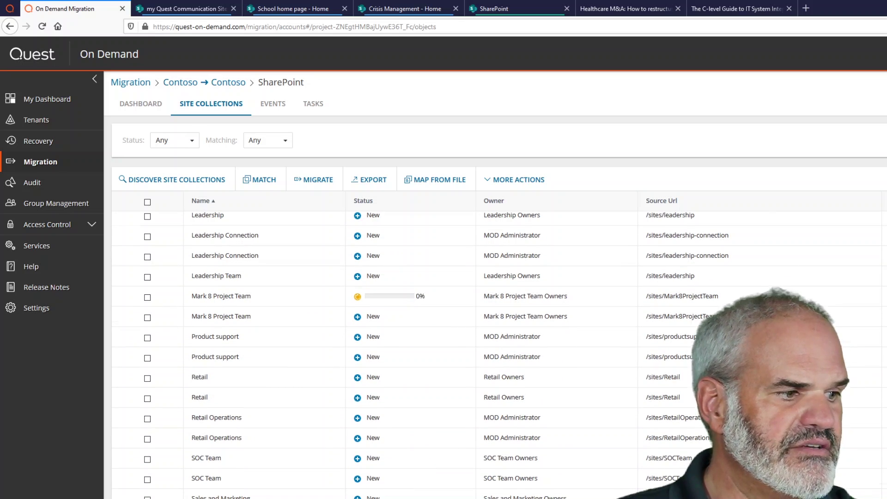
scroll(416, 356, down, 1)
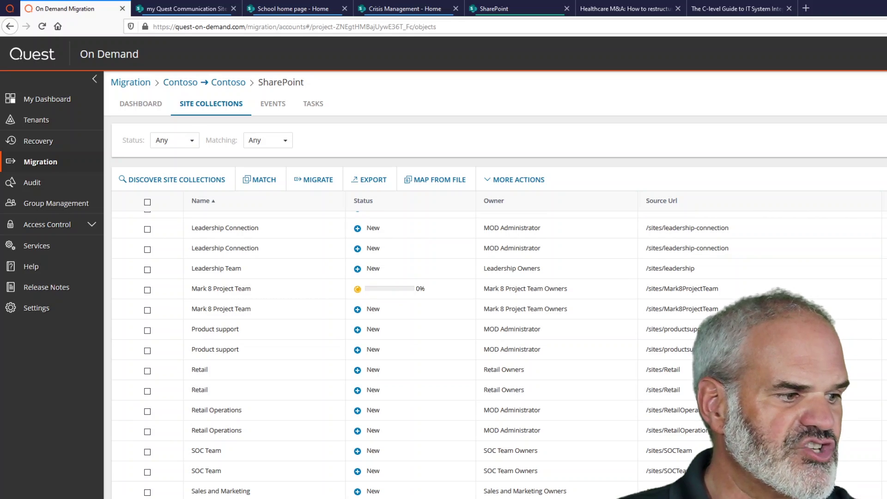
- Create a migration task that migrates only the most recent item versions and runs now
click(318, 180)
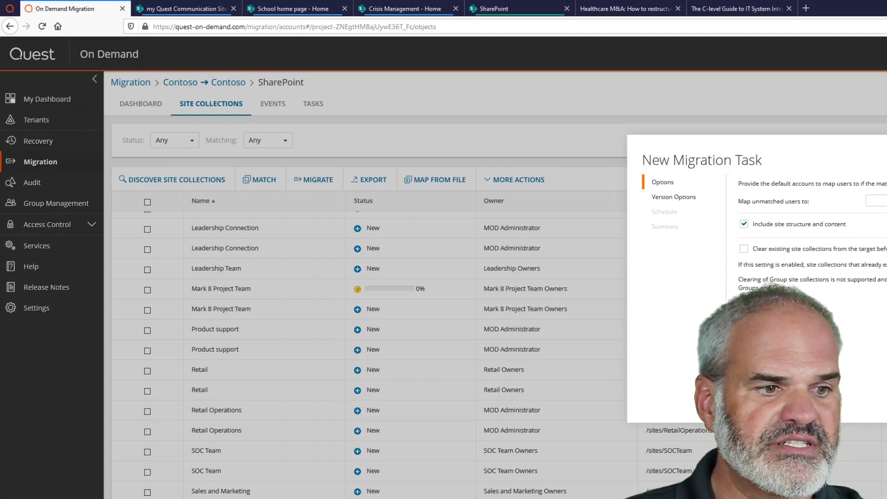
key(Return)
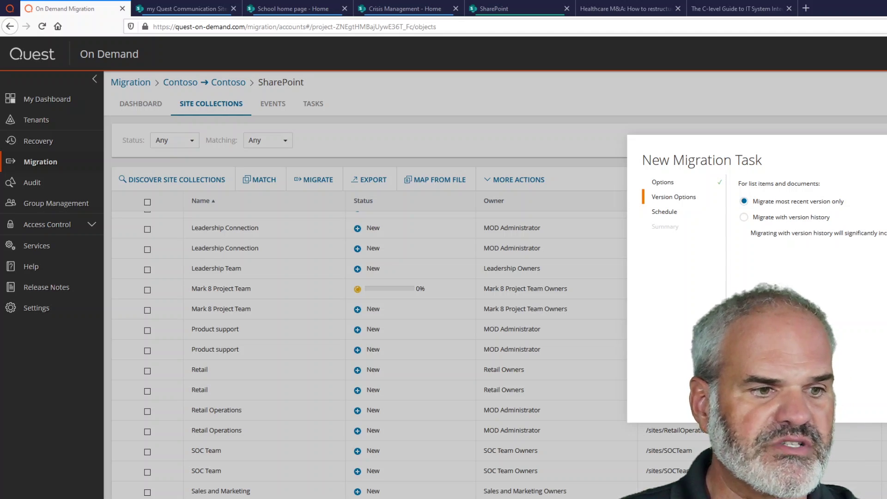
key(Return)
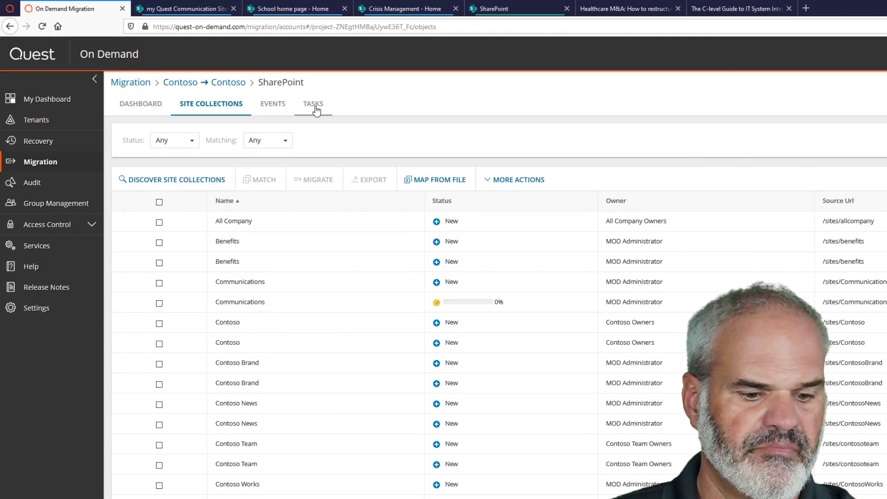
- Open the Tasks list and select the Migrate Site Collections Task
click(314, 105)
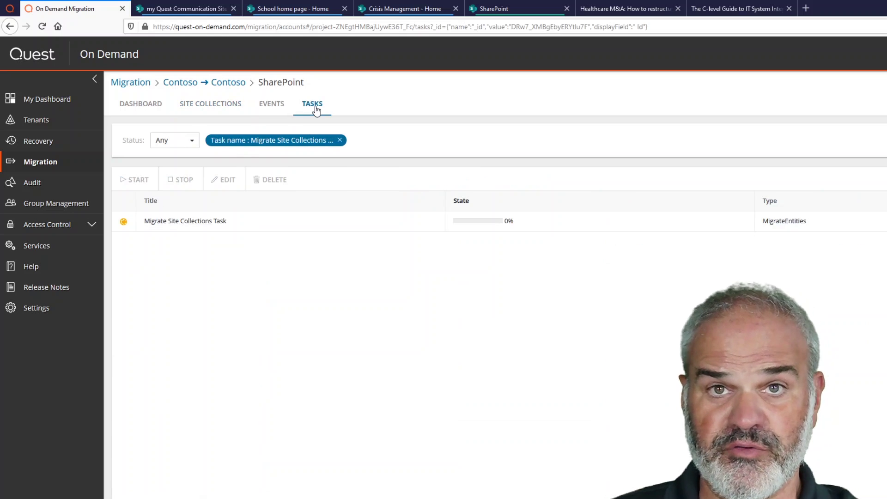
click(127, 223)
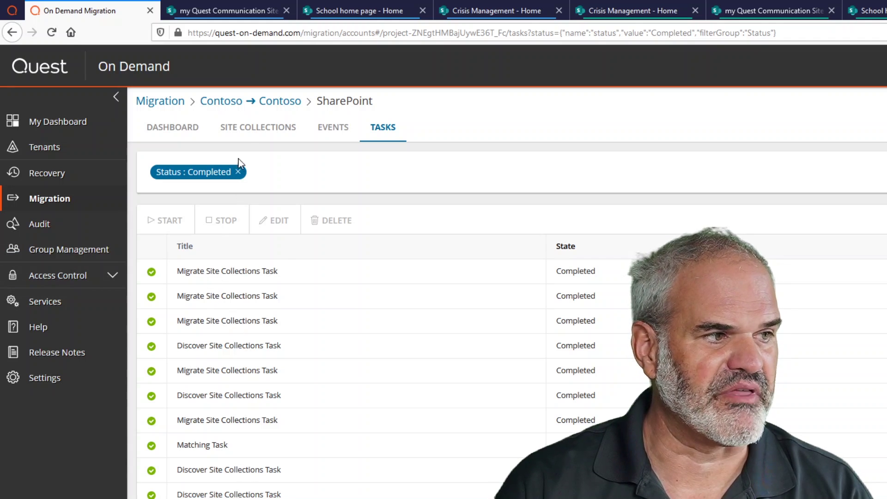
- Compare the source my Quest Communication Site with its copy in the target tenant
click(238, 13)
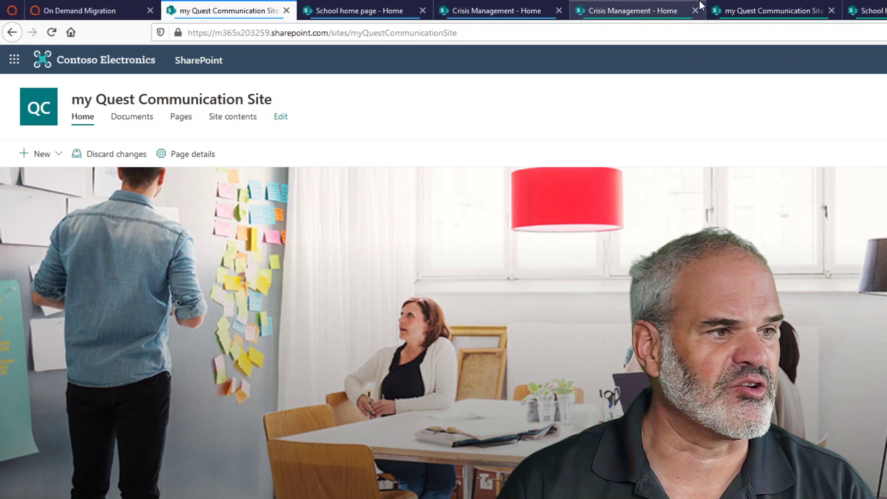
click(784, 9)
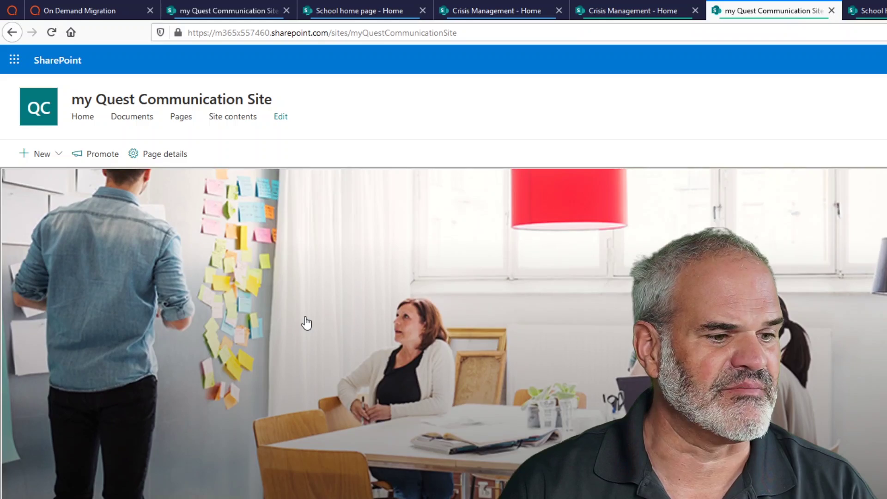
scroll(305, 321, down, 5)
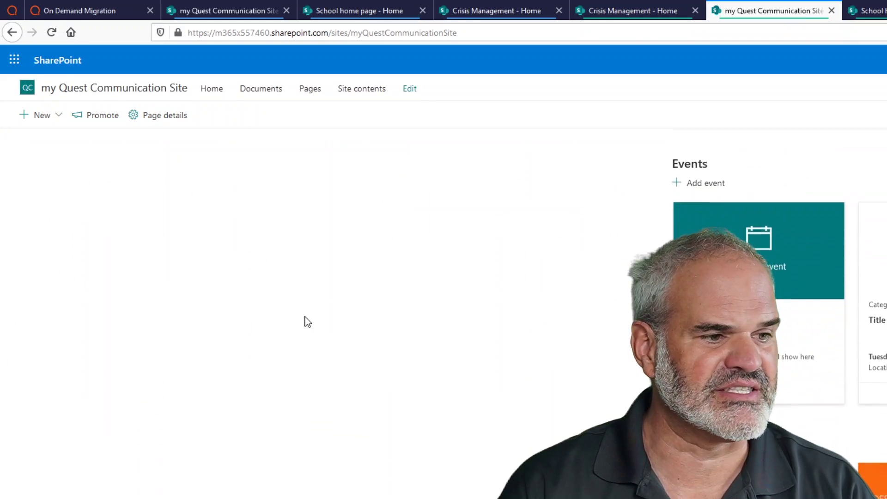
scroll(308, 322, up, 5)
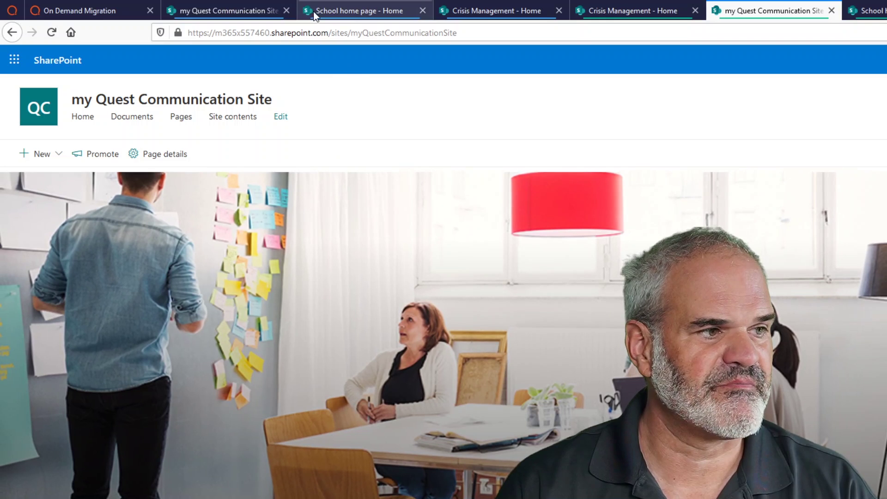
- Compare the source School home page's news and events with its migrated target copy
click(348, 14)
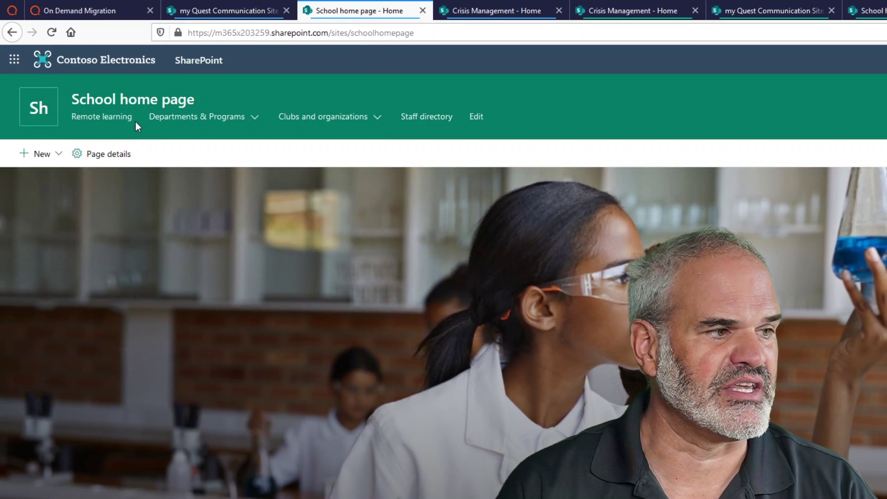
scroll(218, 321, down, 5)
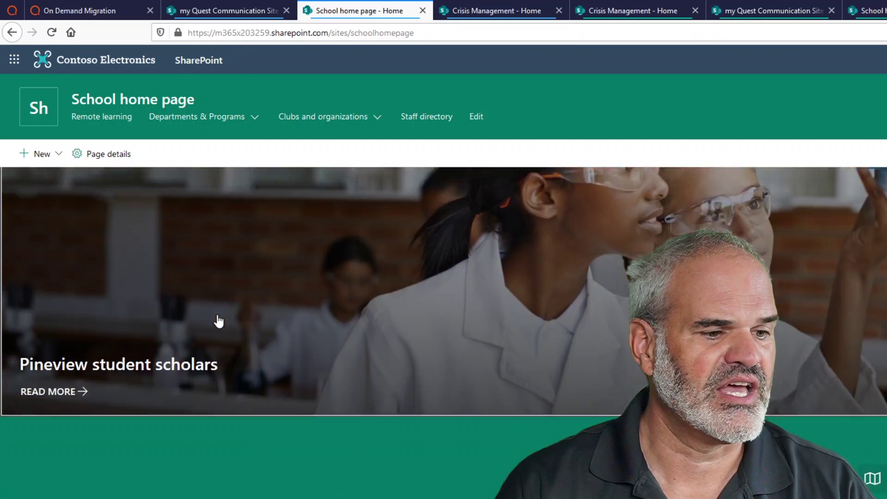
scroll(218, 321, down, 5)
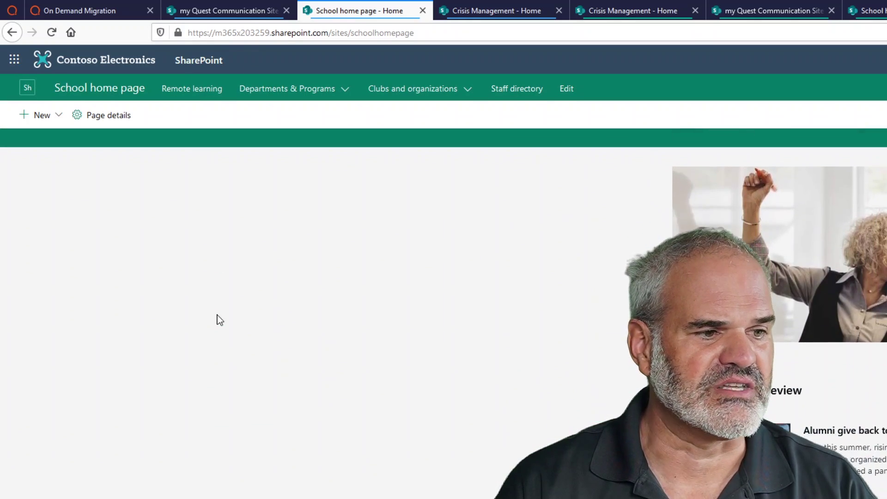
scroll(220, 321, down, 4)
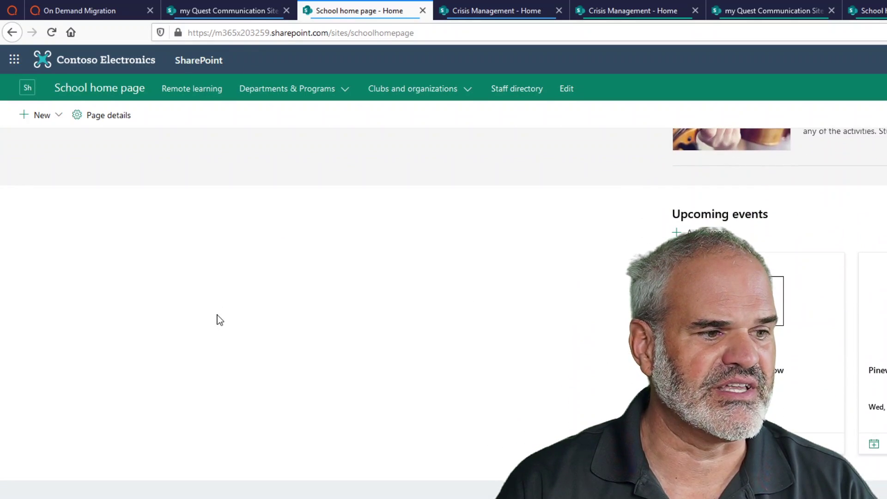
scroll(219, 320, up, 4)
scroll(219, 320, up, 8)
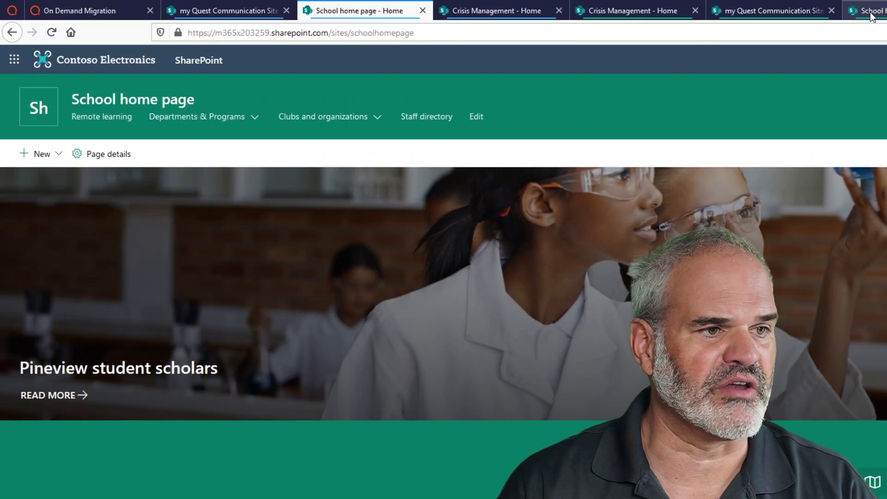
click(871, 13)
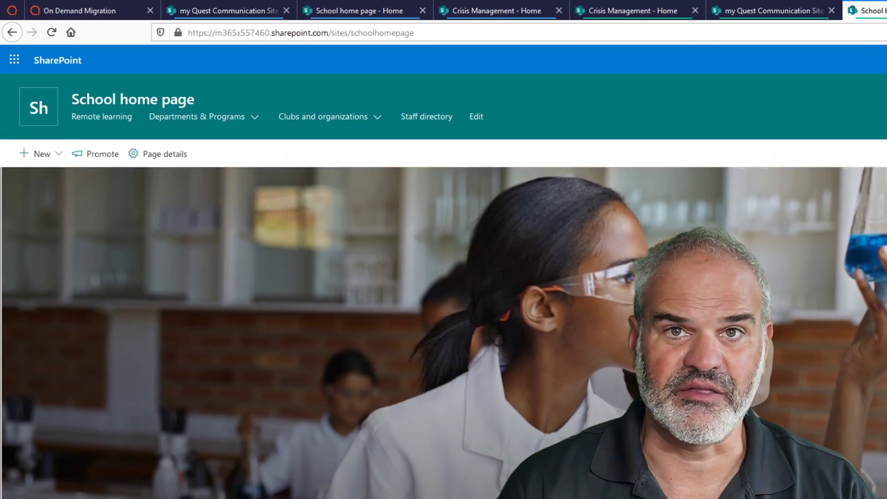
scroll(443, 277, down, 6)
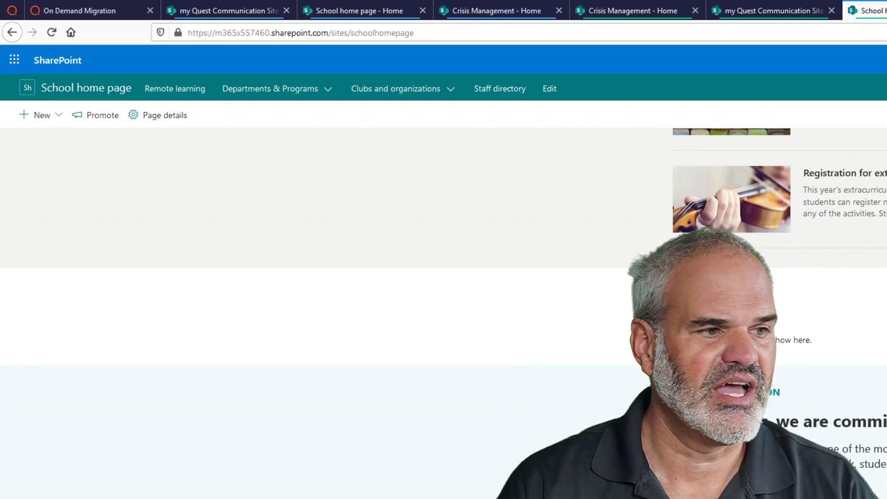
- Review the source Crisis Management site's latest-updates home page
click(527, 9)
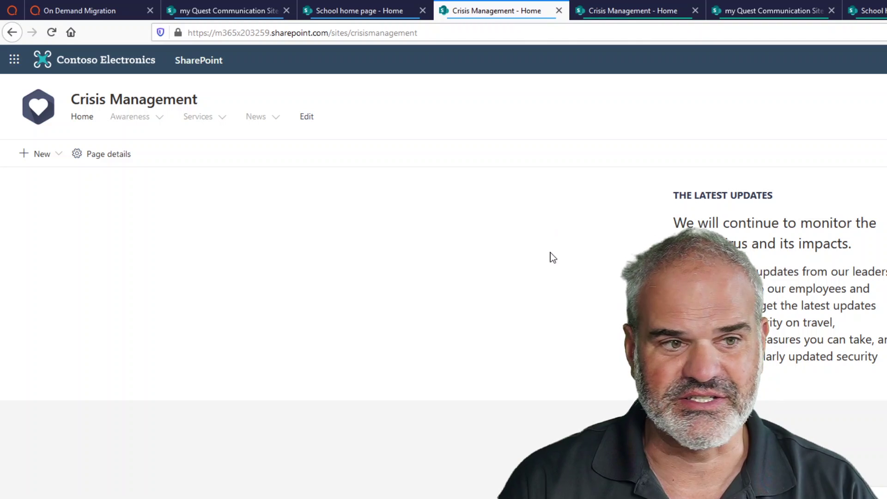
scroll(553, 257, down, 10)
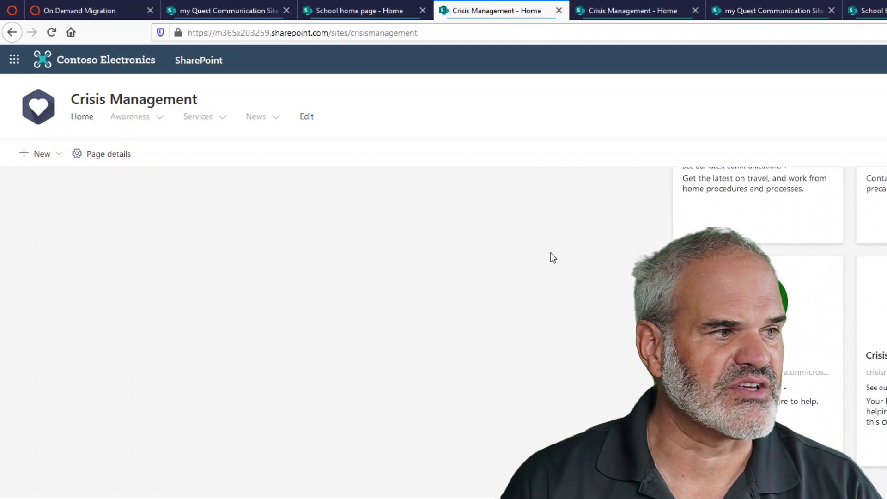
scroll(553, 257, up, 5)
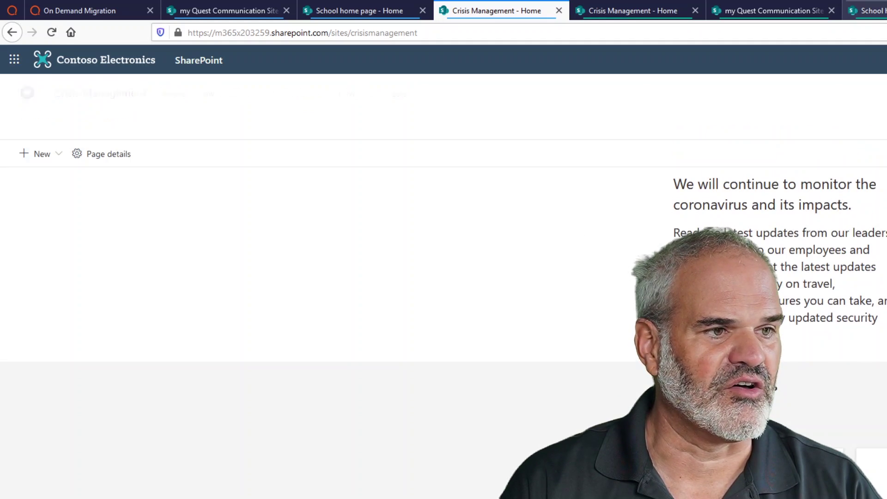
- Review the migrated Crisis Management site in the target tenant
click(647, 13)
scroll(566, 261, down, 10)
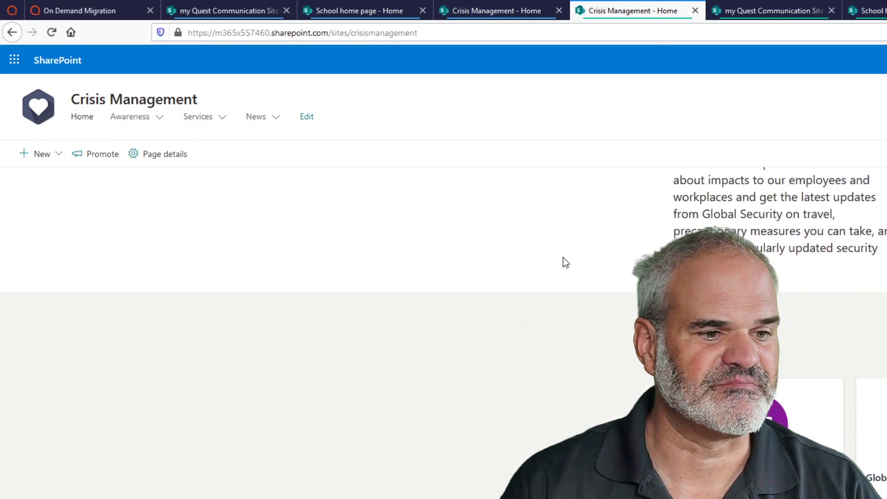
scroll(561, 262, up, 5)
scroll(561, 262, up, 5)
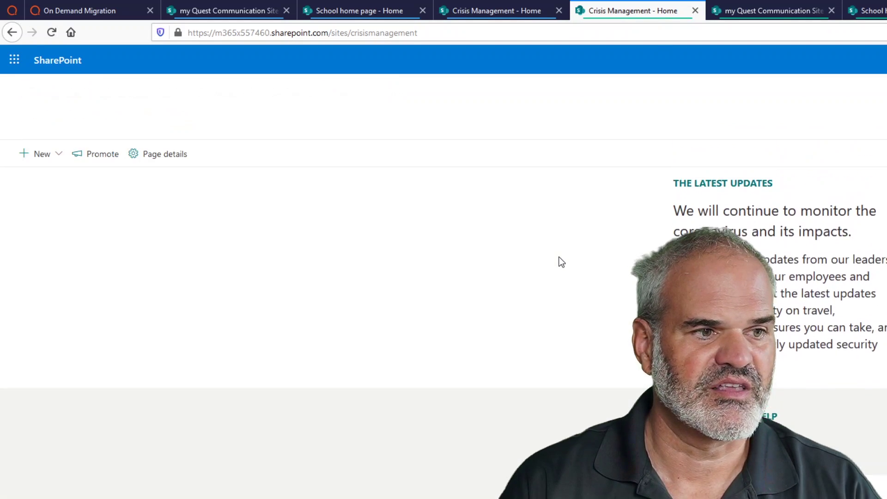